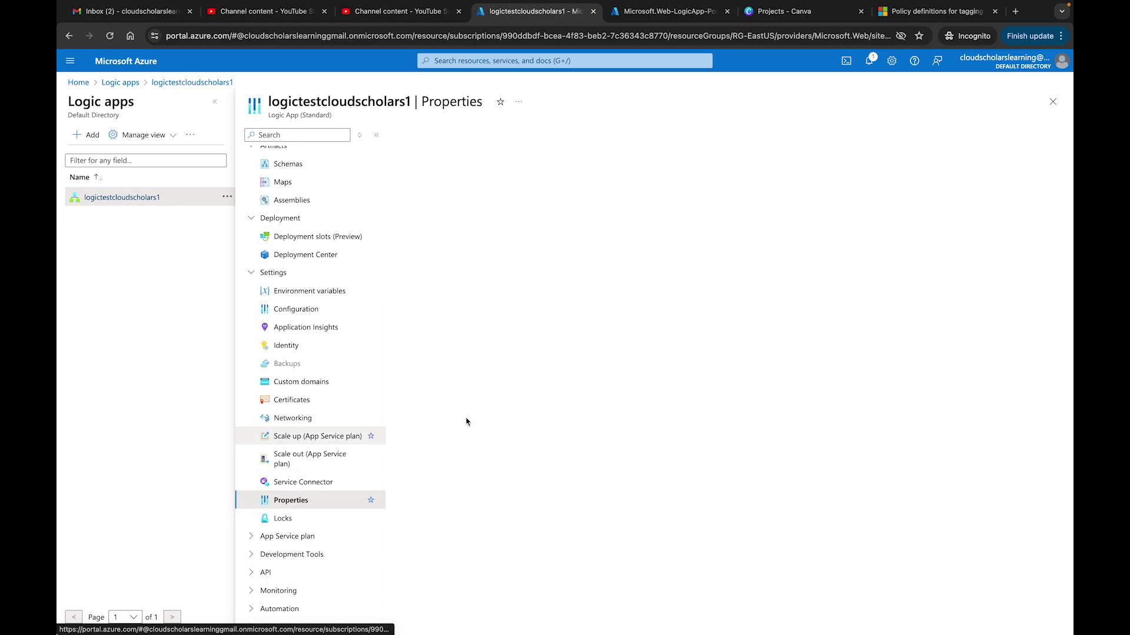
# Copy the Resource ID of the logic app logictestcloudscholars1 and open the Application Insights list.
pyautogui.click(1055, 422)
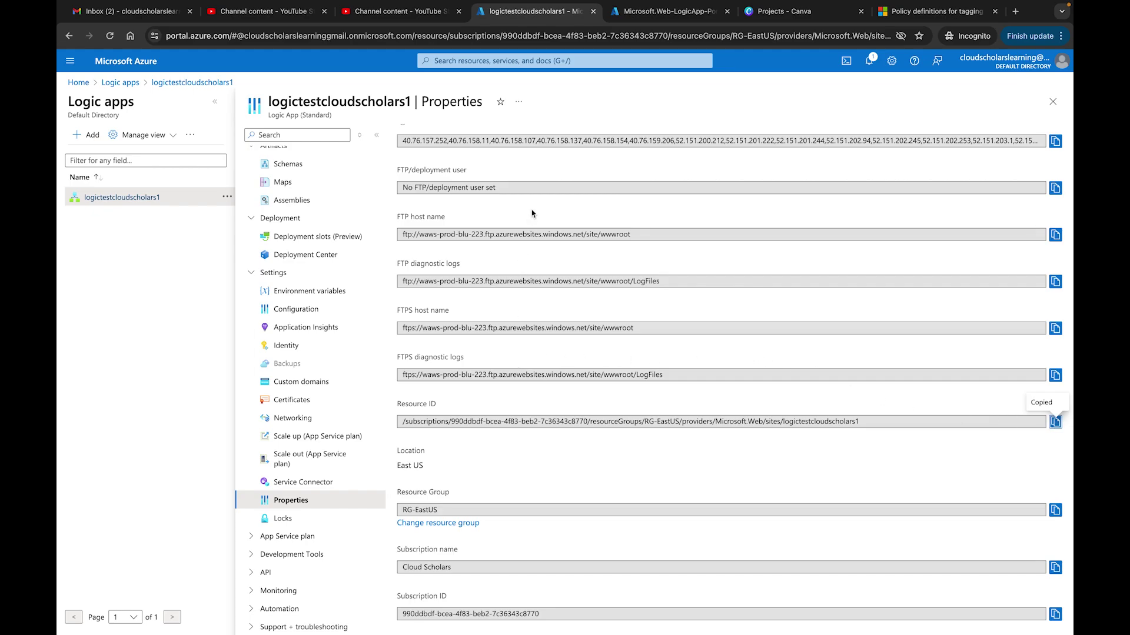
pyautogui.click(459, 61)
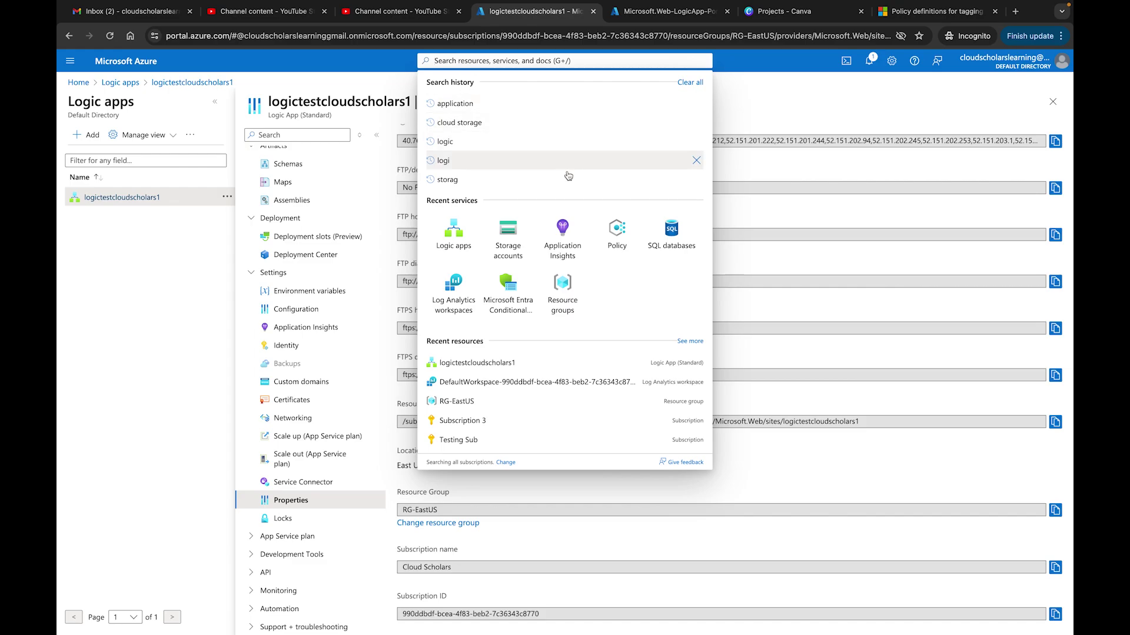
pyautogui.click(562, 236)
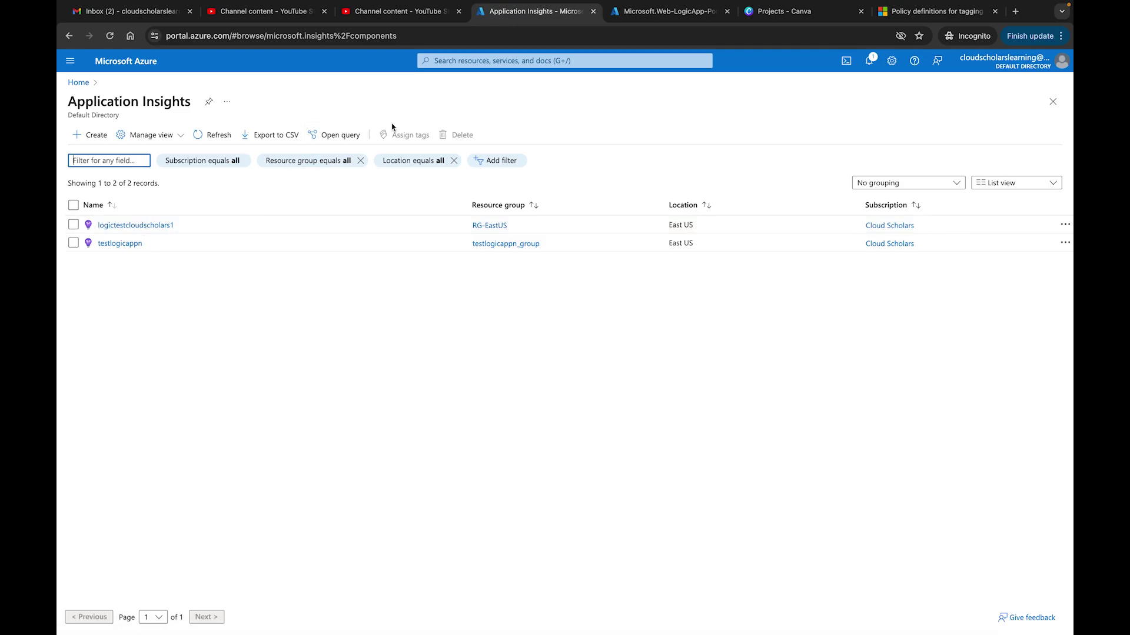
# Find the resource groups service and open the RG-EastUS resource group.
pyautogui.click(463, 62)
pyautogui.write('resour')
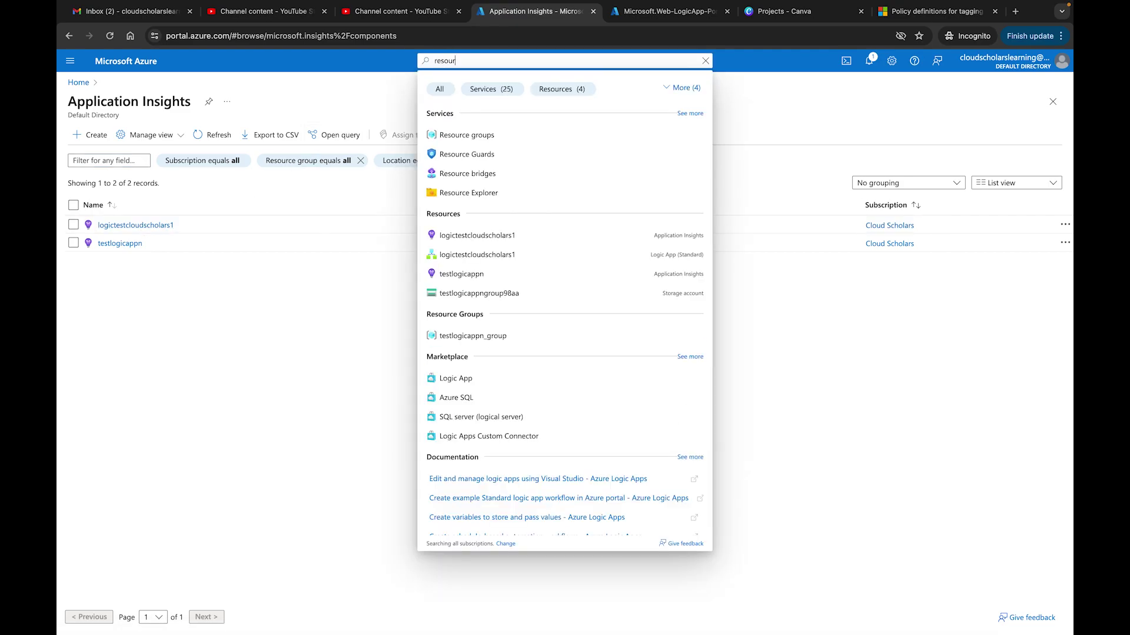
pyautogui.click(456, 134)
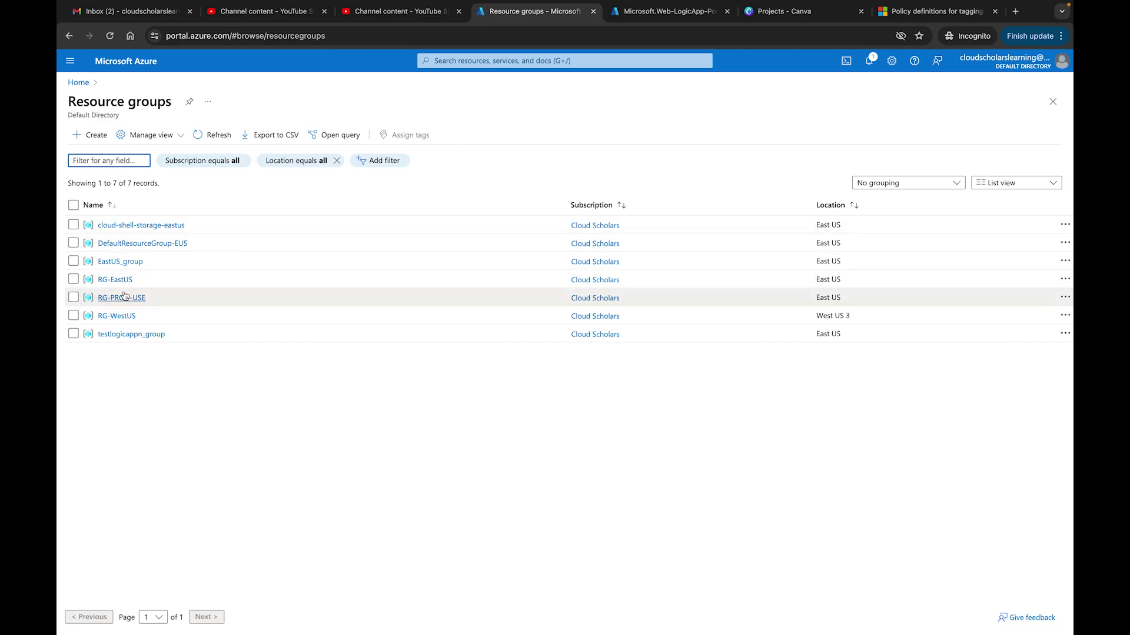
pyautogui.click(115, 280)
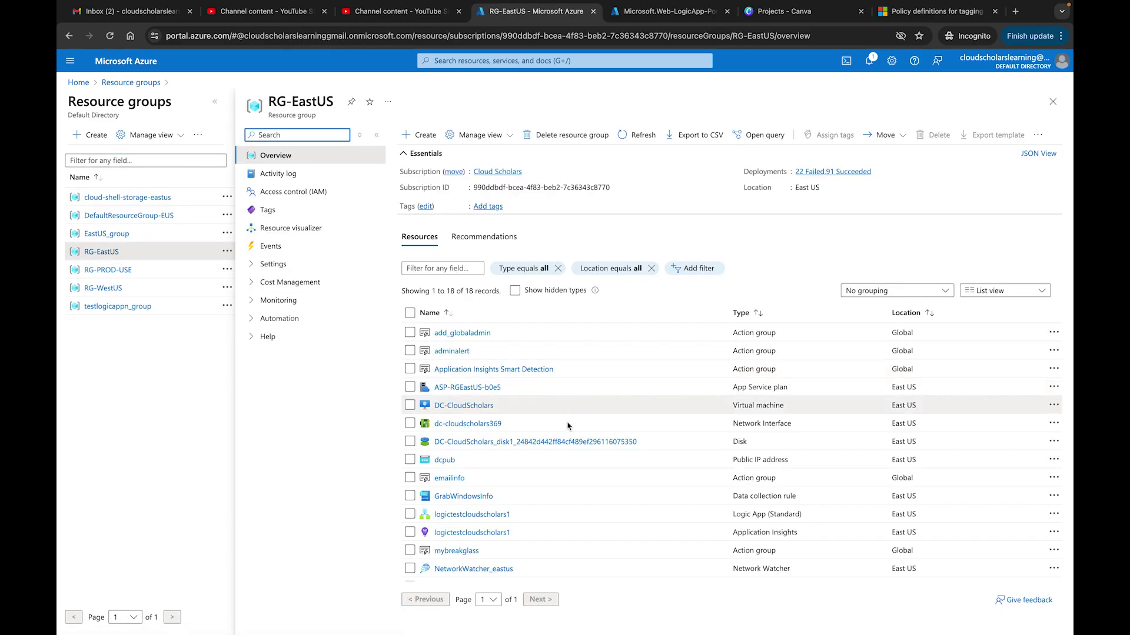
# Select the logictestcloudscholars1 Application Insights resource and the rgeastus8750 storage account, and start assigning tags to both.
pyautogui.scroll(-2, 573, 443)
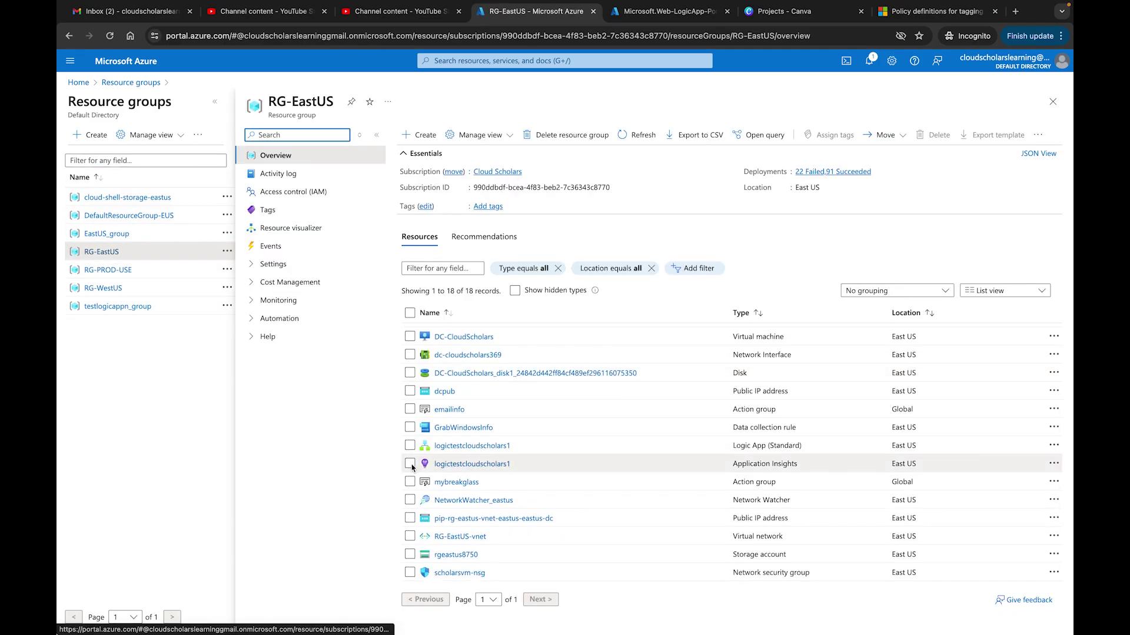
pyautogui.click(410, 464)
pyautogui.scroll(1, 412, 468)
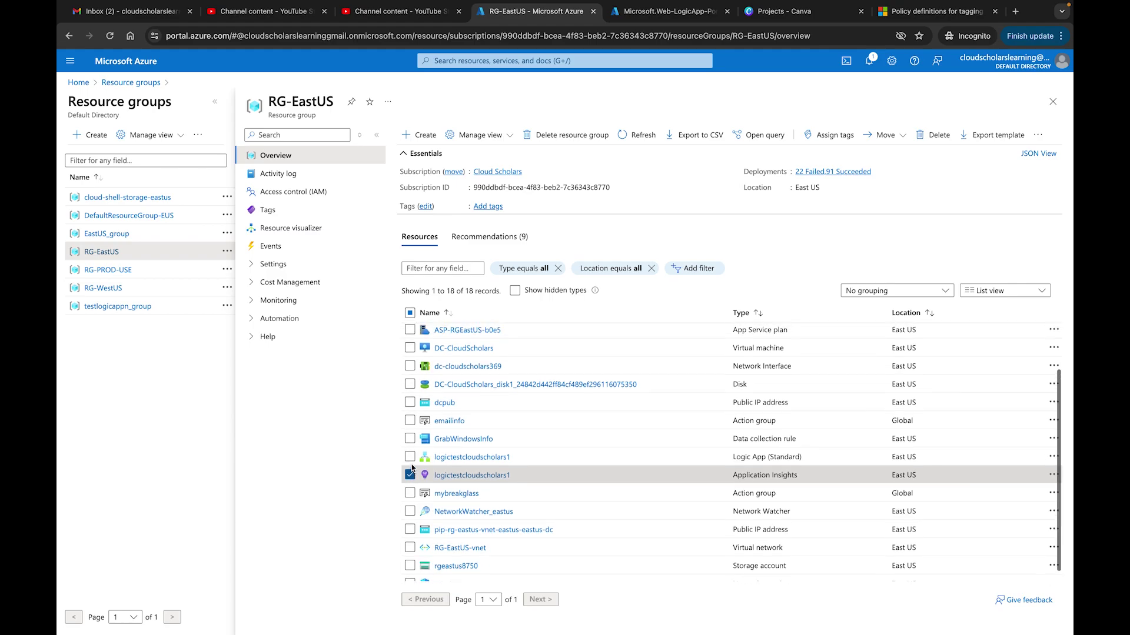
pyautogui.scroll(-1, 413, 468)
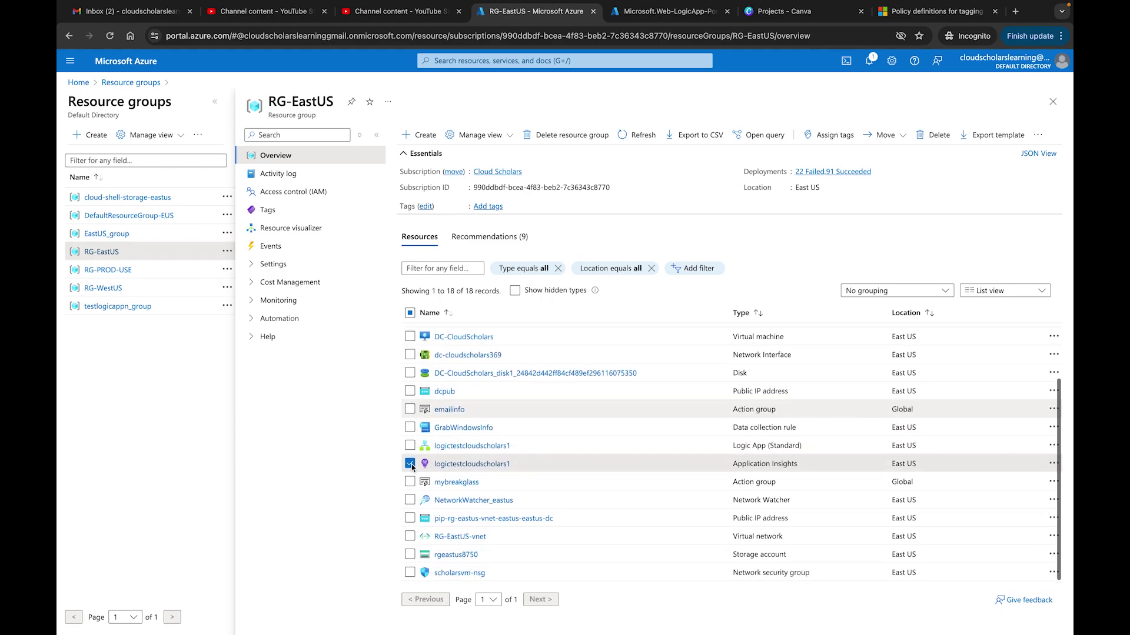
pyautogui.click(410, 557)
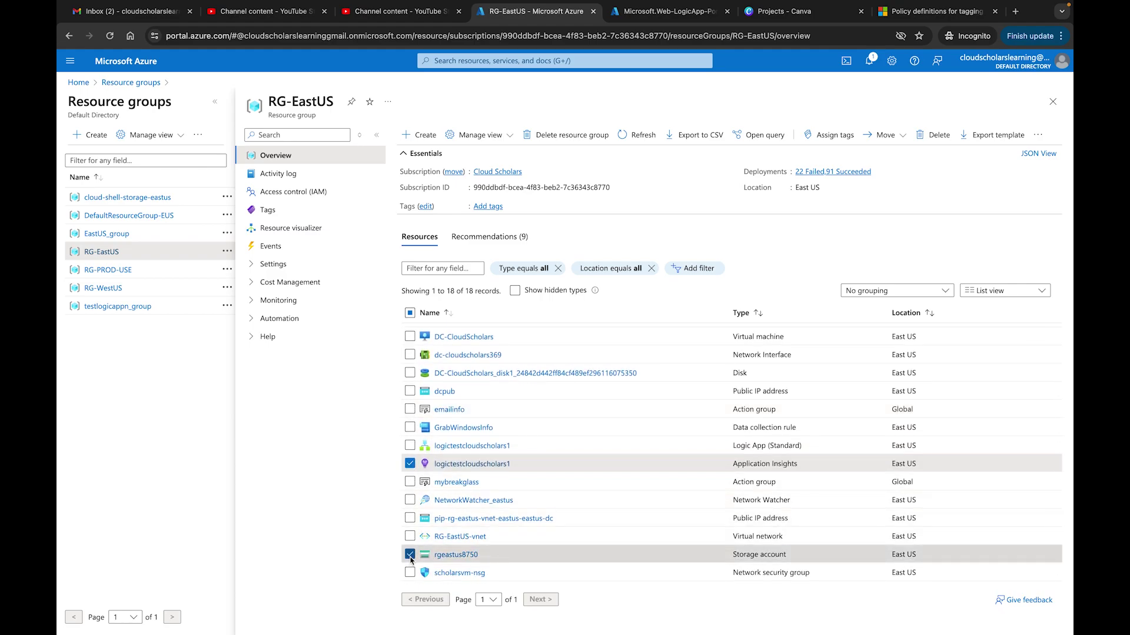
pyautogui.click(843, 141)
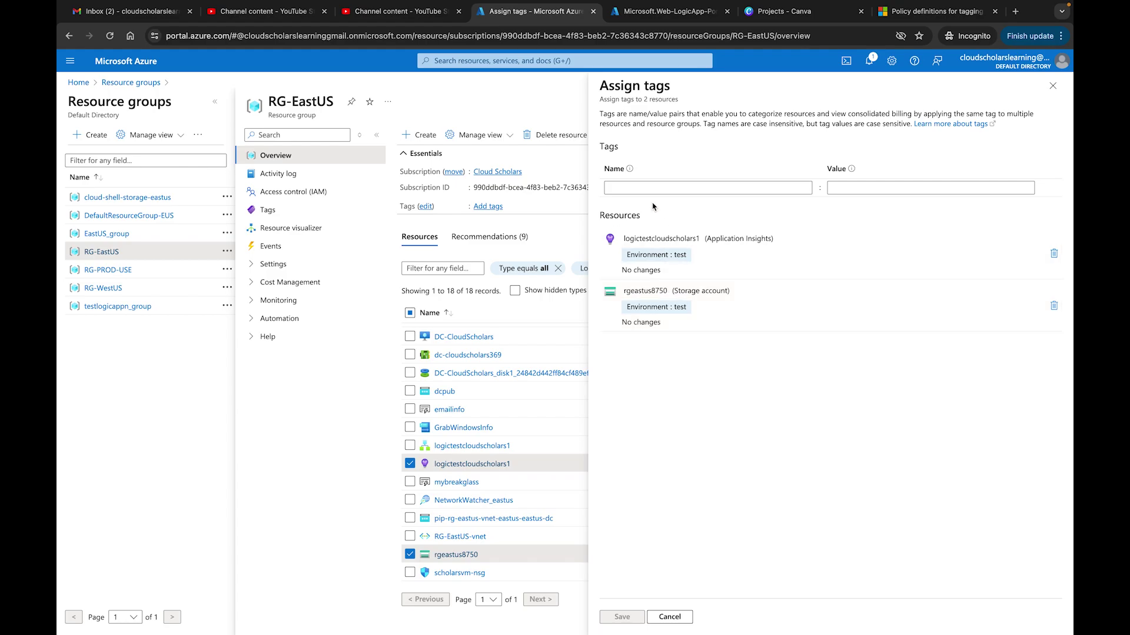
pyautogui.press('Tab')
pyautogui.press('Tab')
pyautogui.press('Tab')
pyautogui.press('Tab')
pyautogui.press('Tab')
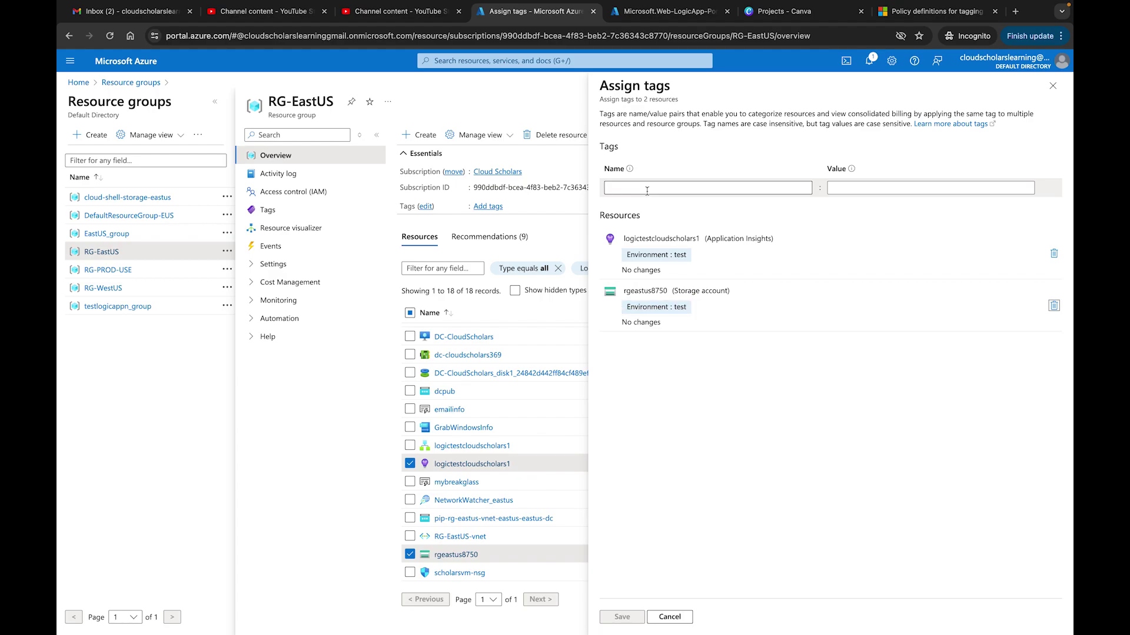
pyautogui.press('Tab')
pyautogui.press('Tab')
pyautogui.press('Tab')
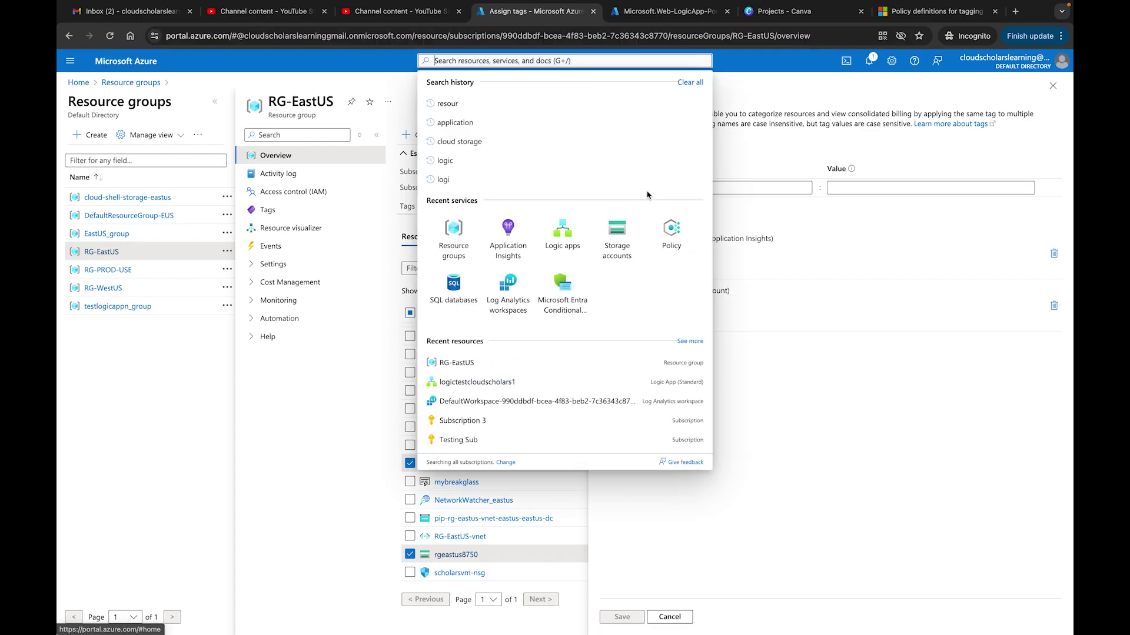
# Name the new tag for the two selected resources cm-resource-parent.
pyautogui.click(710, 189)
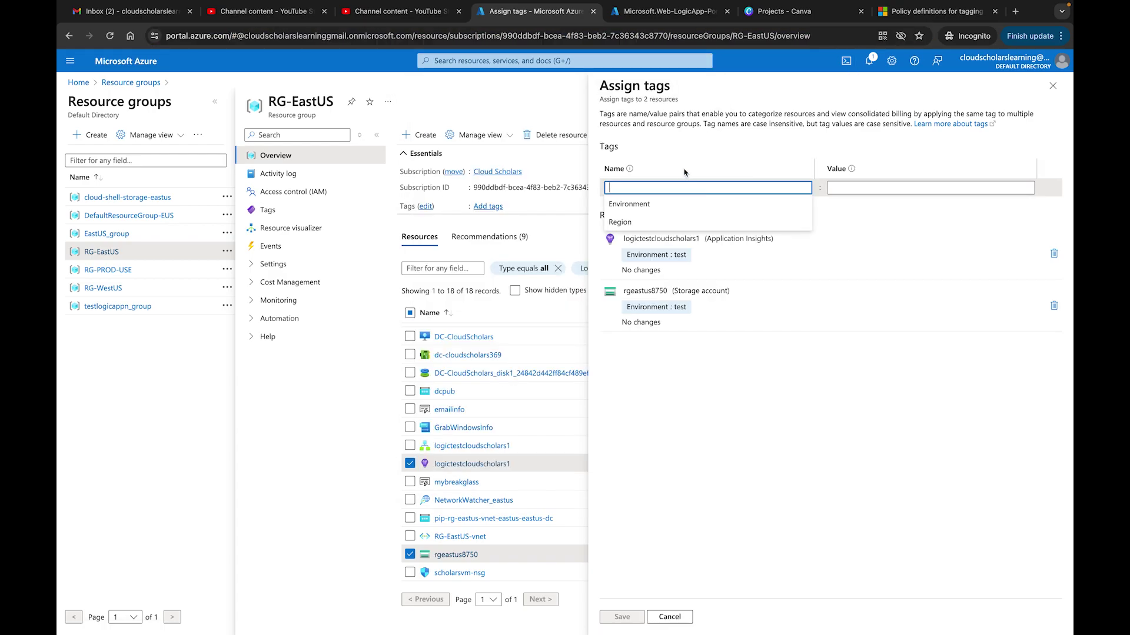
pyautogui.write('cm')
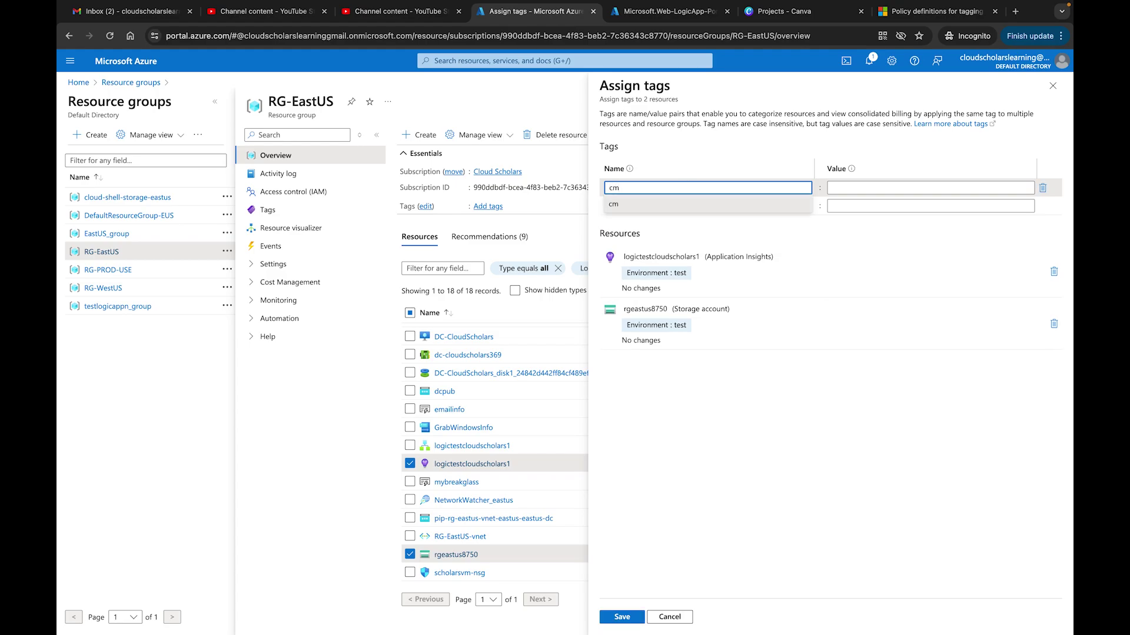
pyautogui.write('-parent-')
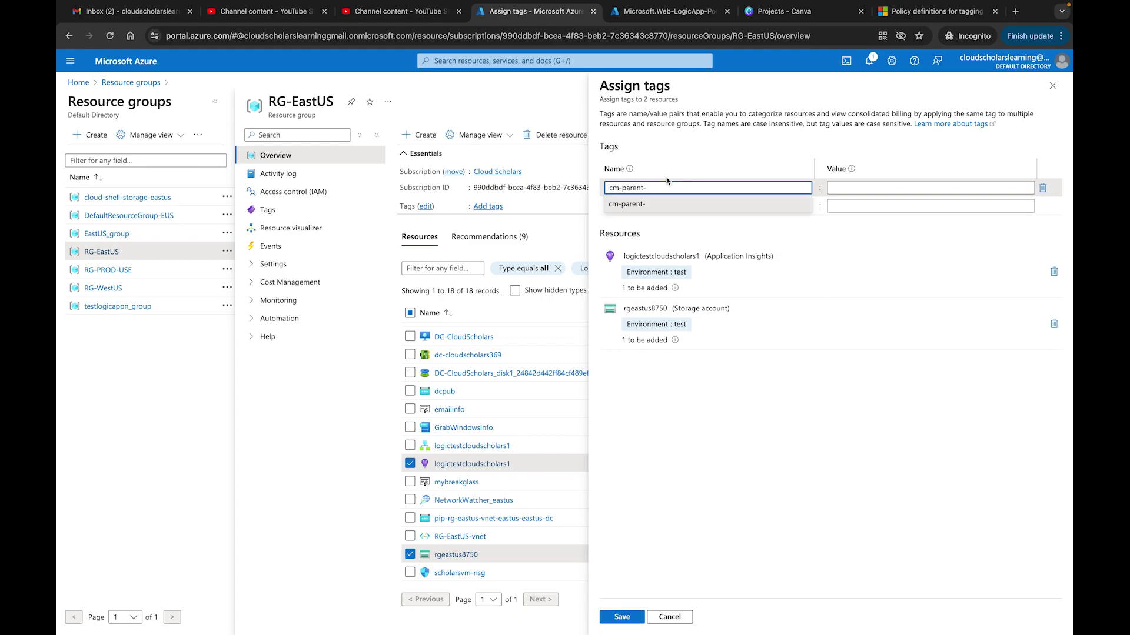
pyautogui.doubleClick(635, 189)
pyautogui.write('resource-')
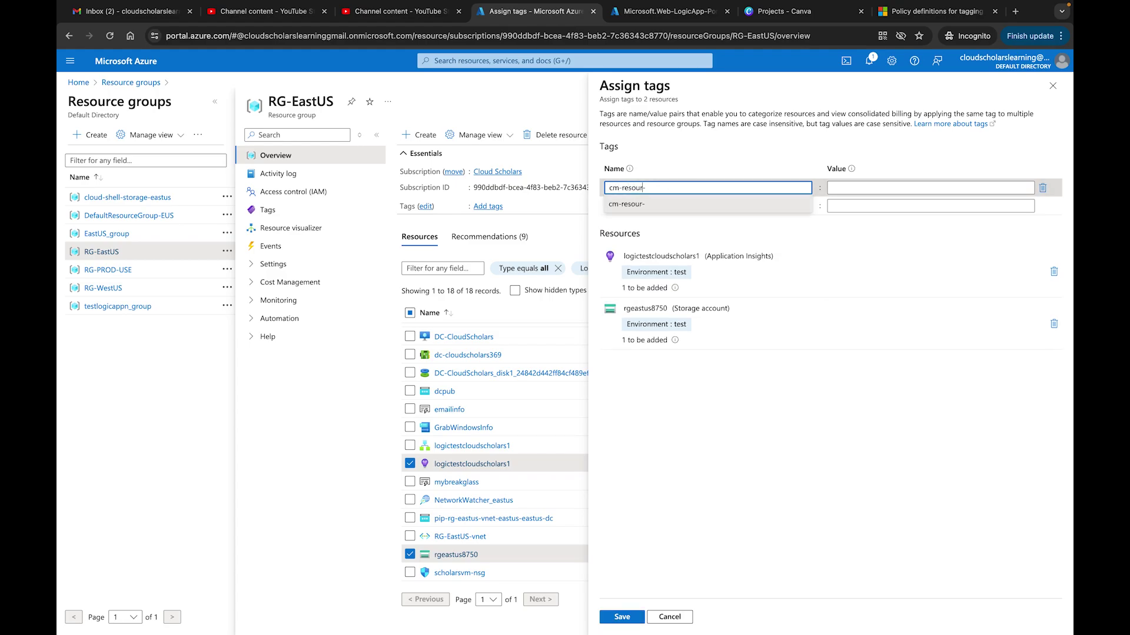
pyautogui.write('parent')
# Paste the copied logic app resource ID as the cm-resource-parent tag's value and save the tag assignment.
pyautogui.press('Tab')
pyautogui.hotkey('ctrl', 'v')
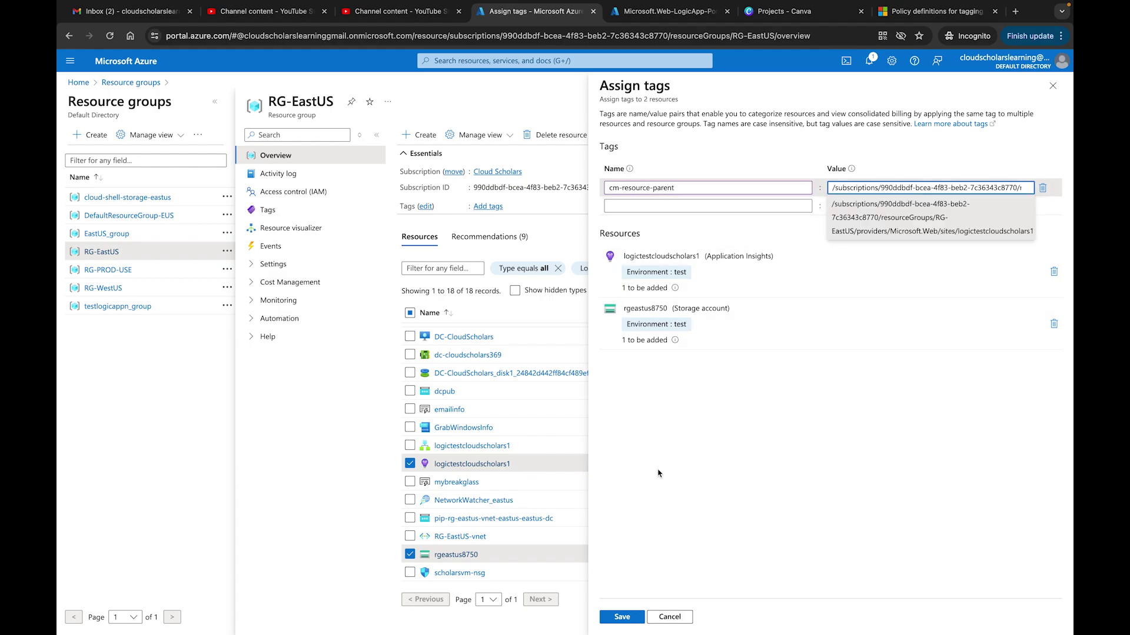
pyautogui.click(676, 484)
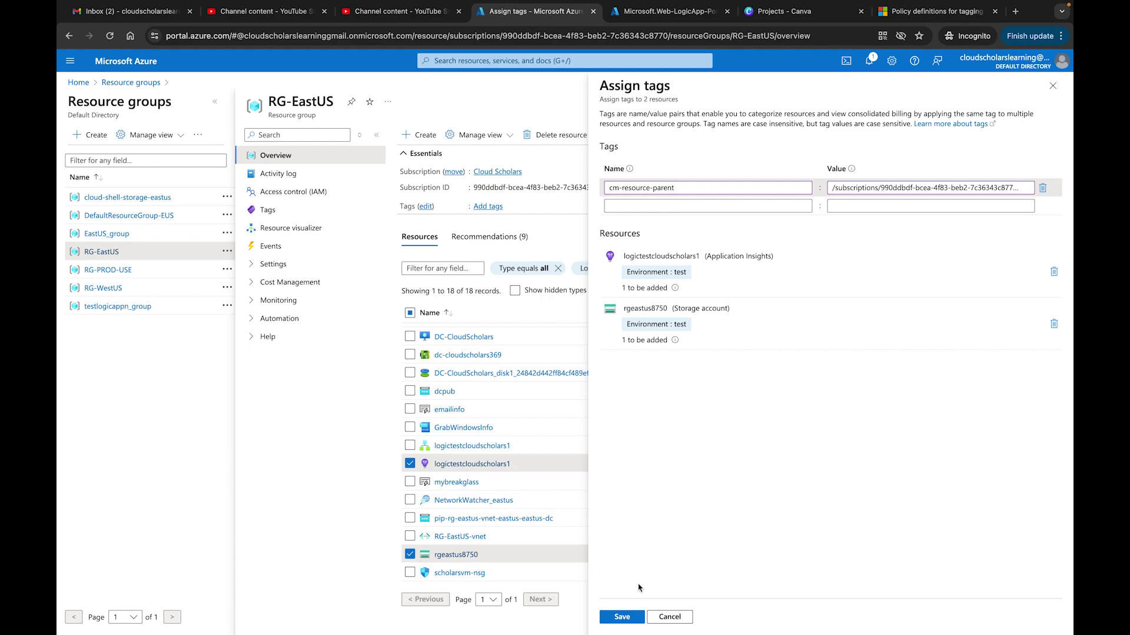
pyautogui.click(622, 616)
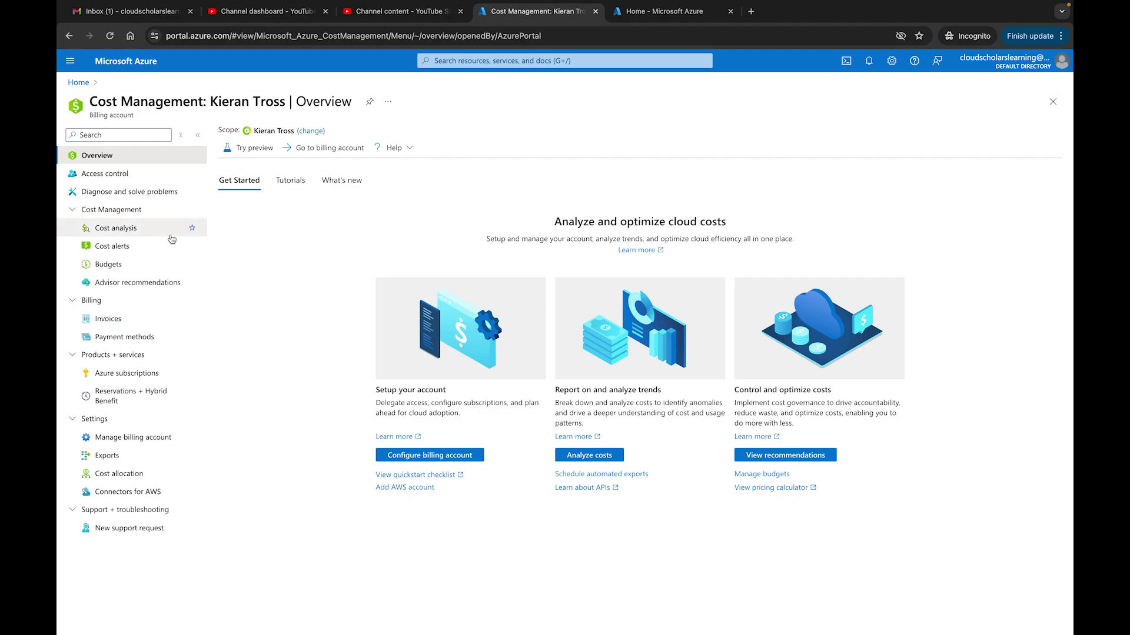
# Open the Accumulated costs view in the billing account's Cost analysis.
pyautogui.click(120, 231)
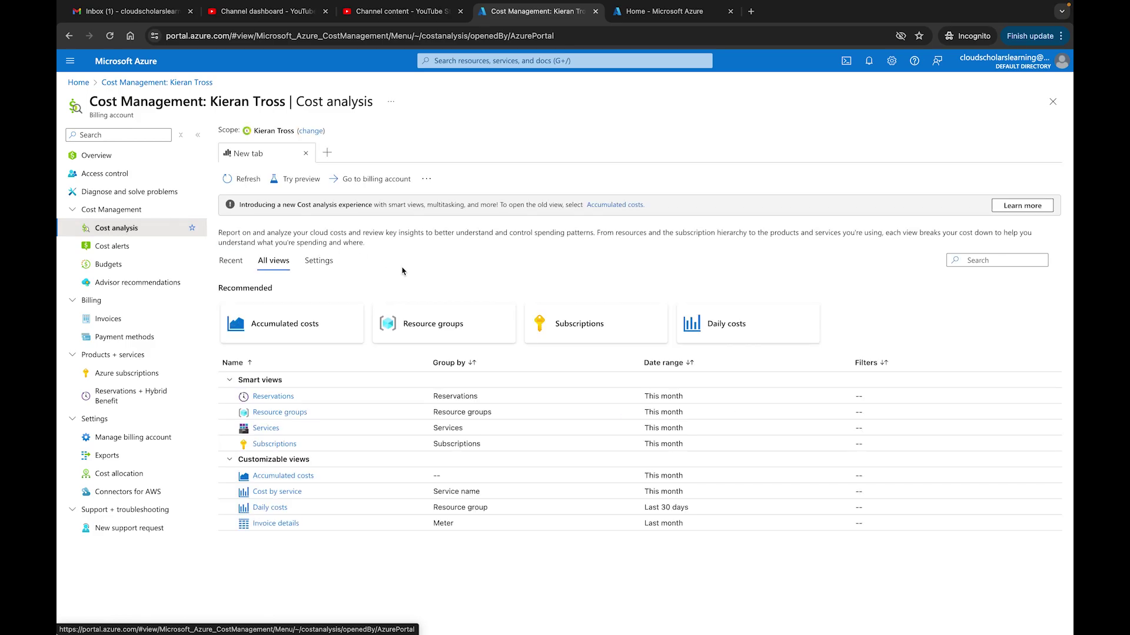
pyautogui.click(288, 324)
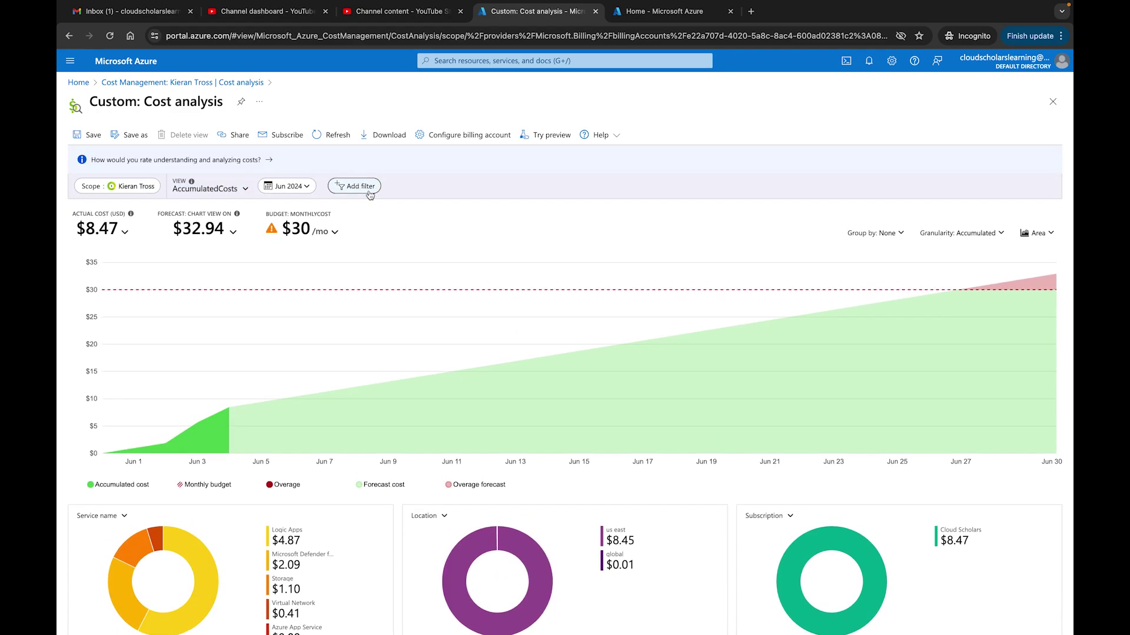
# Filter the accumulated costs by the tag cm-resource-parent, choosing the logic app's resource ID as its value.
pyautogui.click(369, 187)
pyautogui.scroll(-3, 379, 306)
pyautogui.scroll(-5, 377, 309)
pyautogui.click(366, 323)
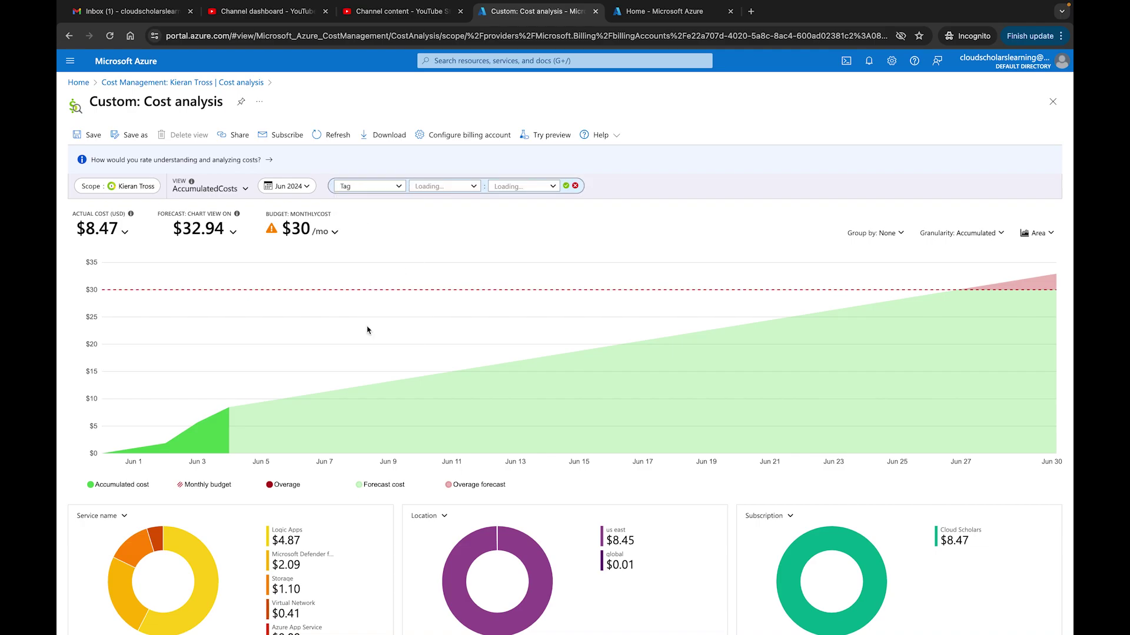
pyautogui.click(474, 188)
pyautogui.click(473, 188)
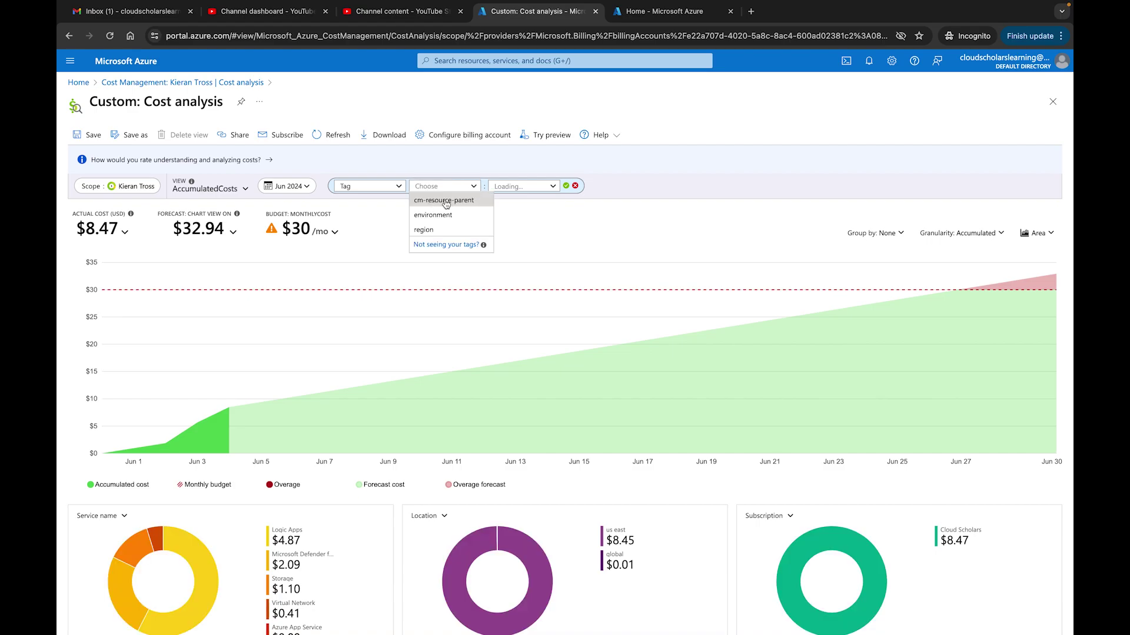
pyautogui.click(451, 203)
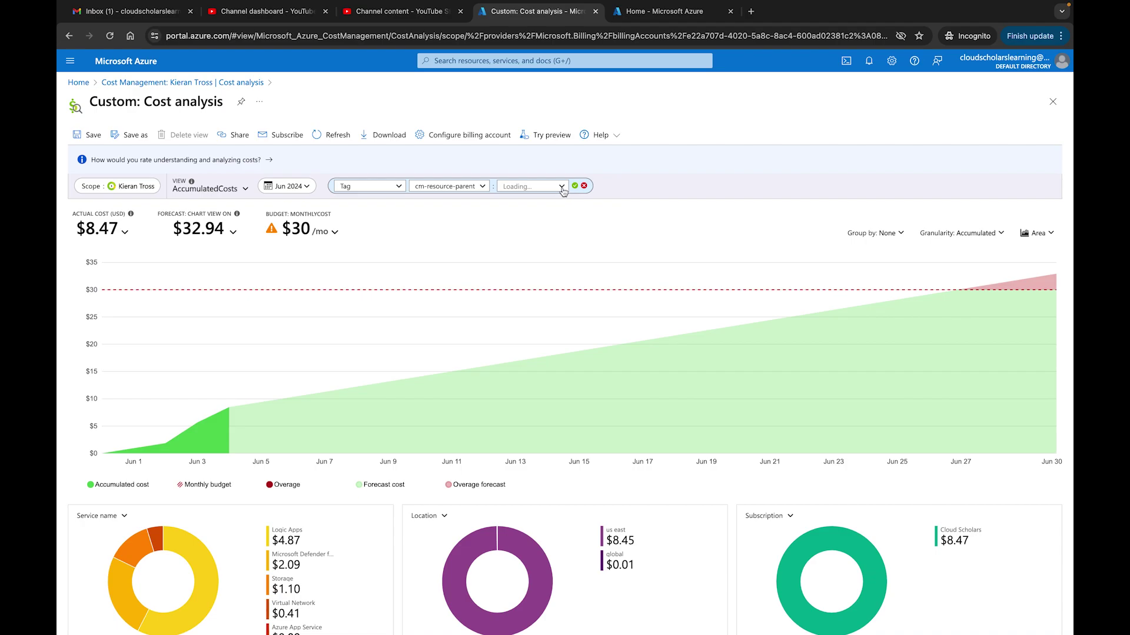
pyautogui.click(508, 233)
pyautogui.click(664, 231)
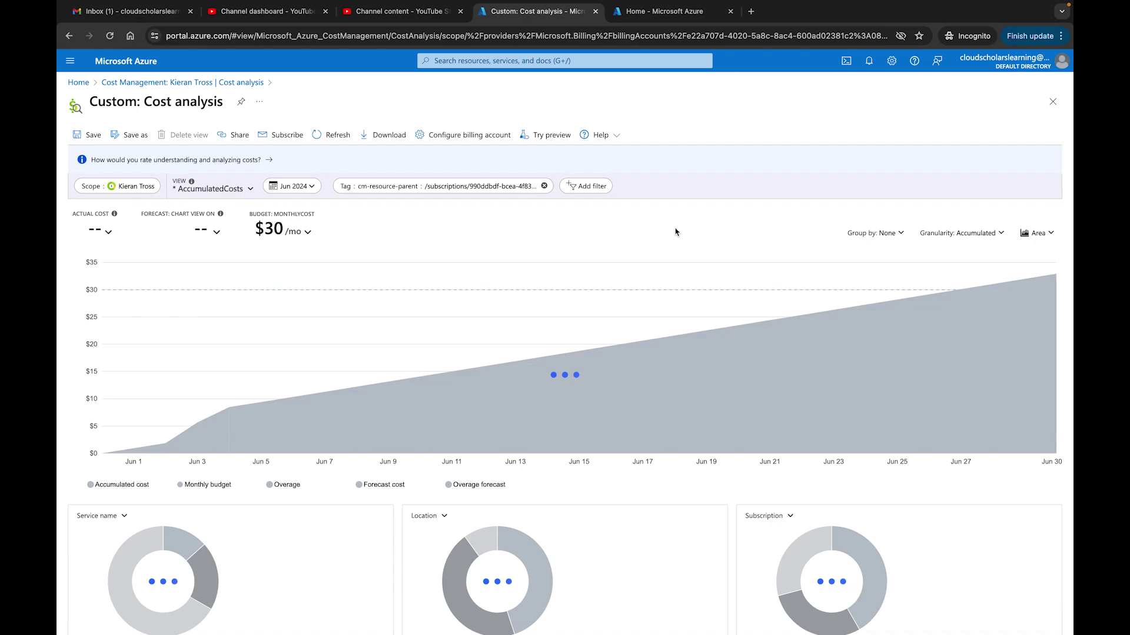